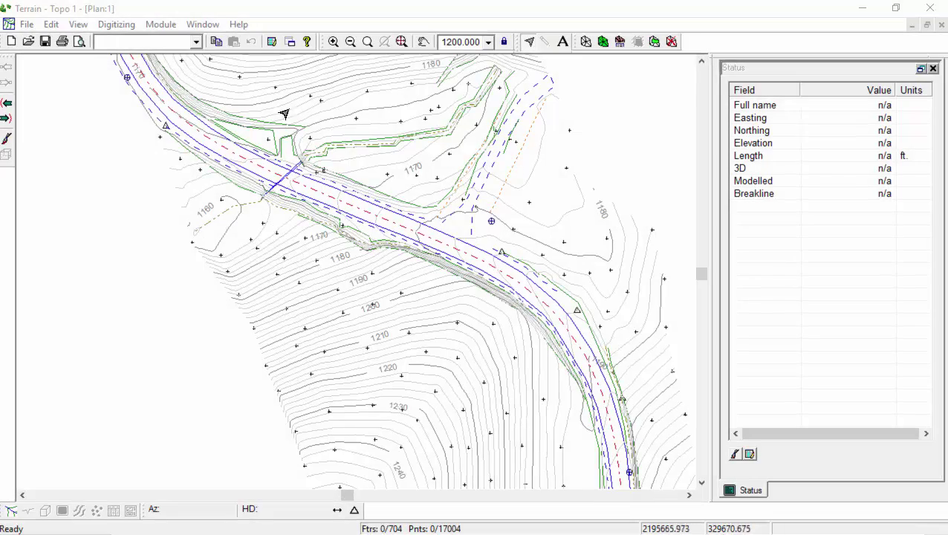
# Select the road centreline CLP-0, briefly picking the neighbouring EP-0 line in between
pyautogui.click(291, 188)
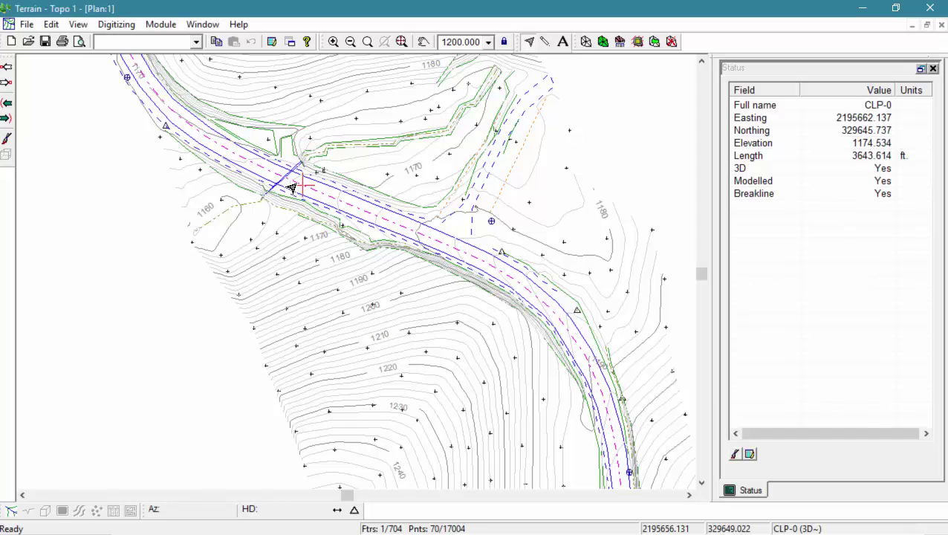
pyautogui.click(382, 235)
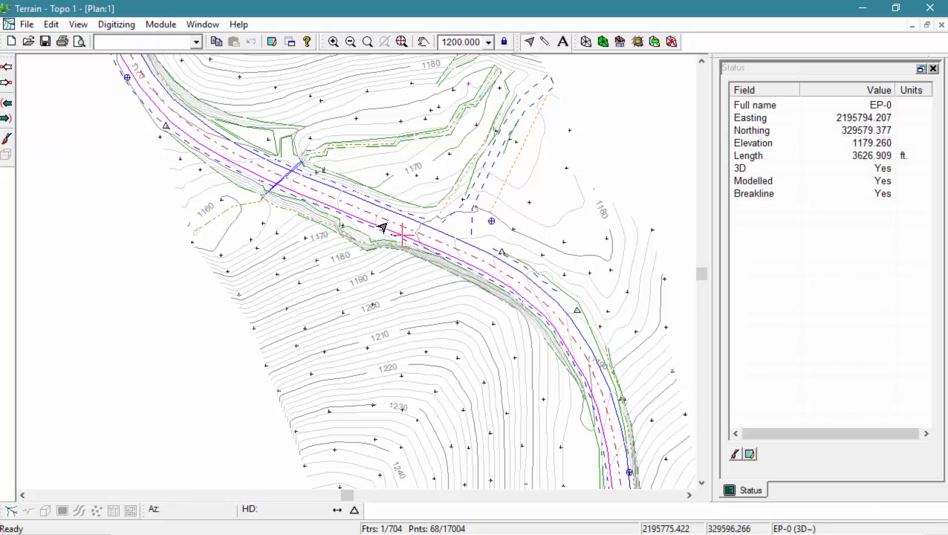
pyautogui.click(380, 224)
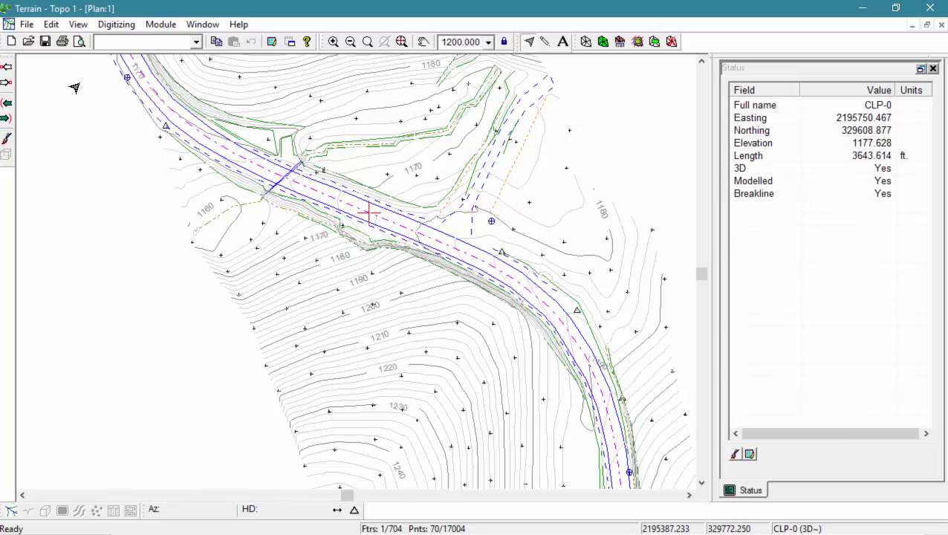
# Step forward three vertices along CLP-0 to the point at elevation 1183.460, northing 329545.207
pyautogui.click(10, 89)
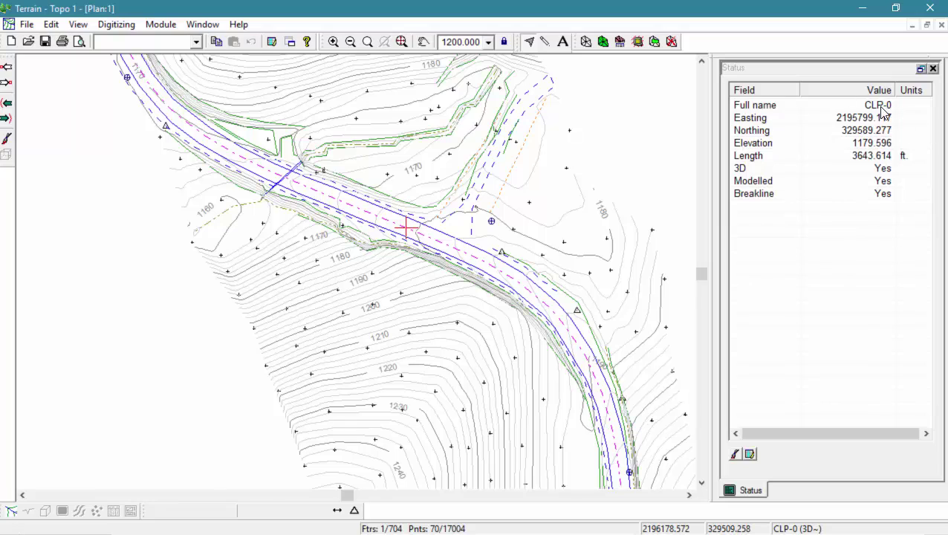
pyautogui.click(10, 86)
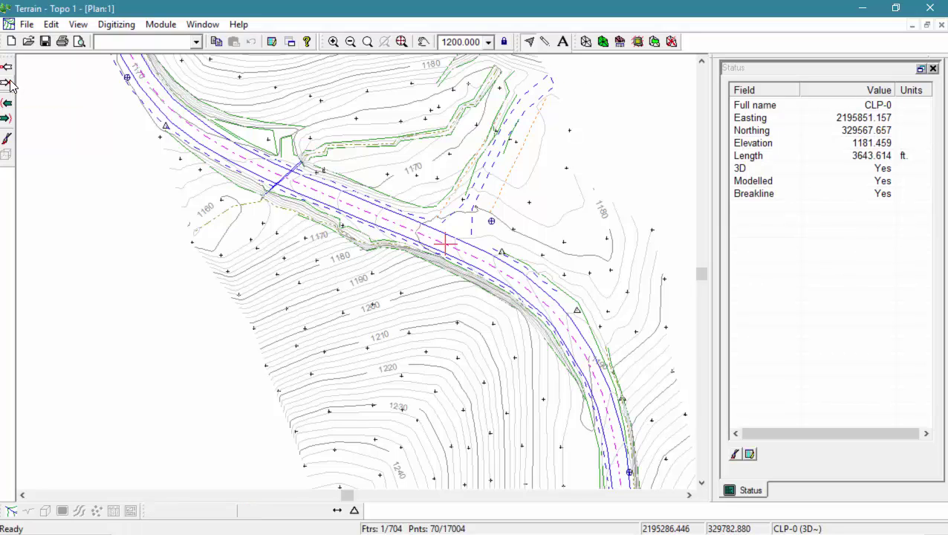
pyautogui.click(10, 86)
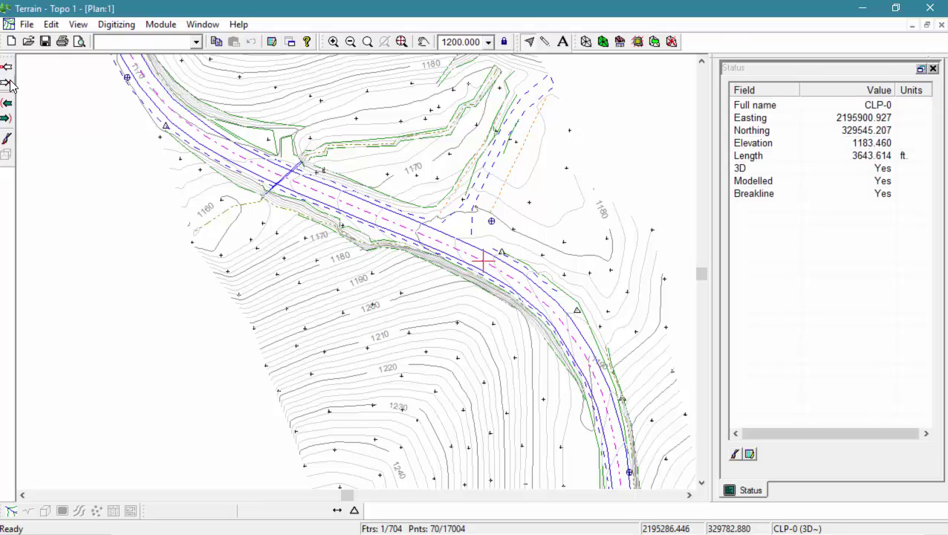
# Box-select the features in a large rectangle, then clear the selection, including a briefly picked CNTR-6
pyautogui.moveTo(96, 126); pyautogui.dragTo(681, 392)
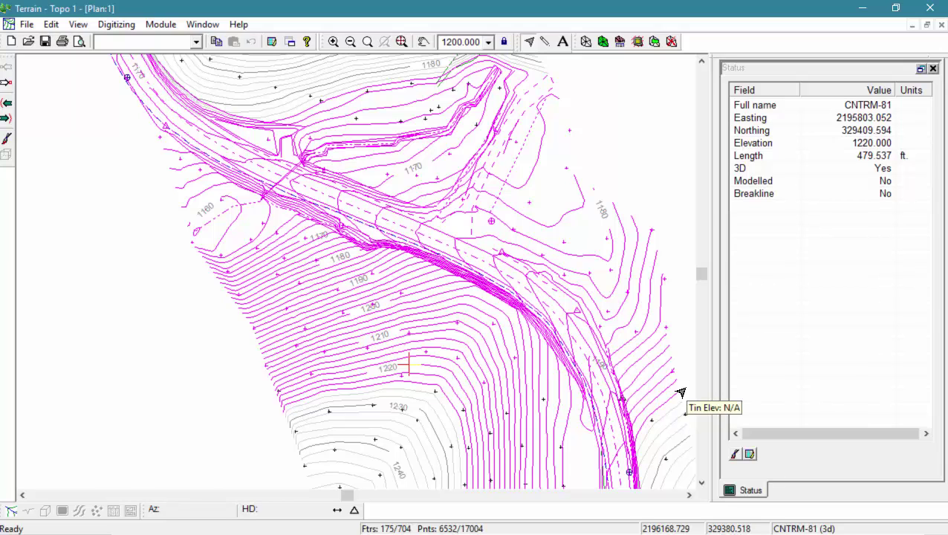
pyautogui.click(112, 330)
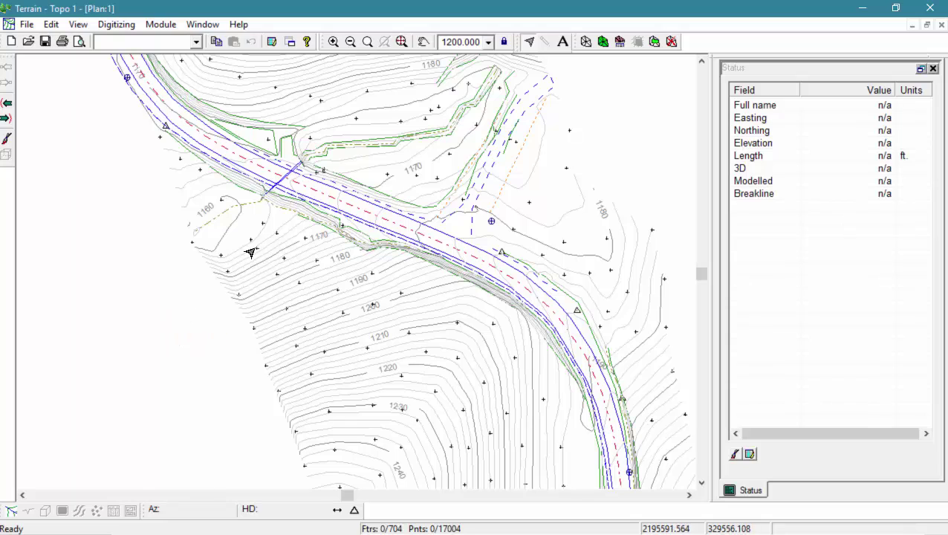
pyautogui.click(267, 239)
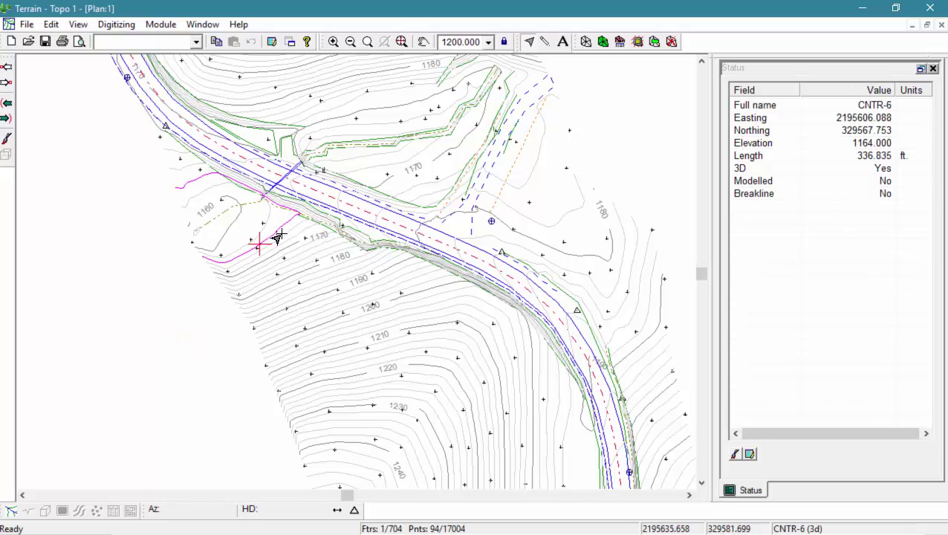
pyautogui.press('Escape')
# Add slope contours one at a time, including CNTR-14 and CNTR-22, ending with CNTRM-4
pyautogui.click(276, 237)
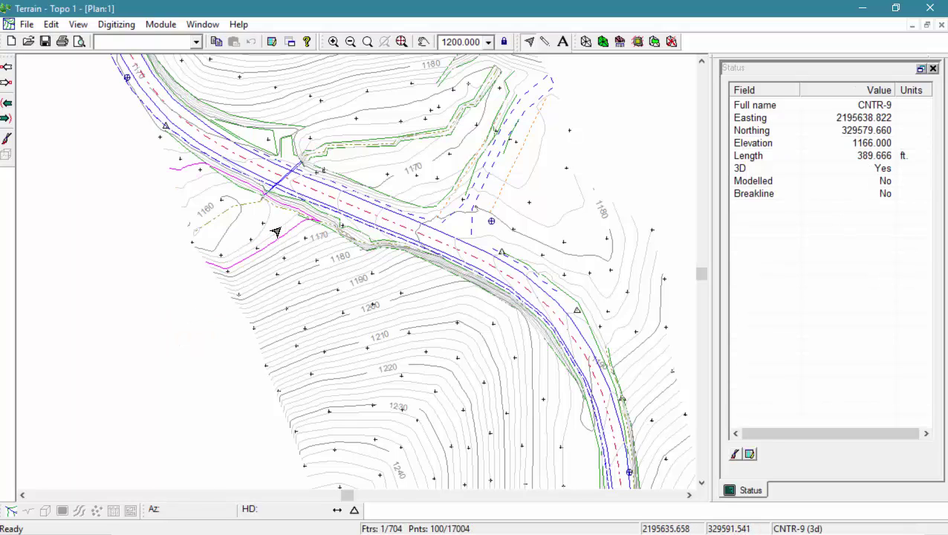
pyautogui.click(280, 227)
pyautogui.click(284, 246)
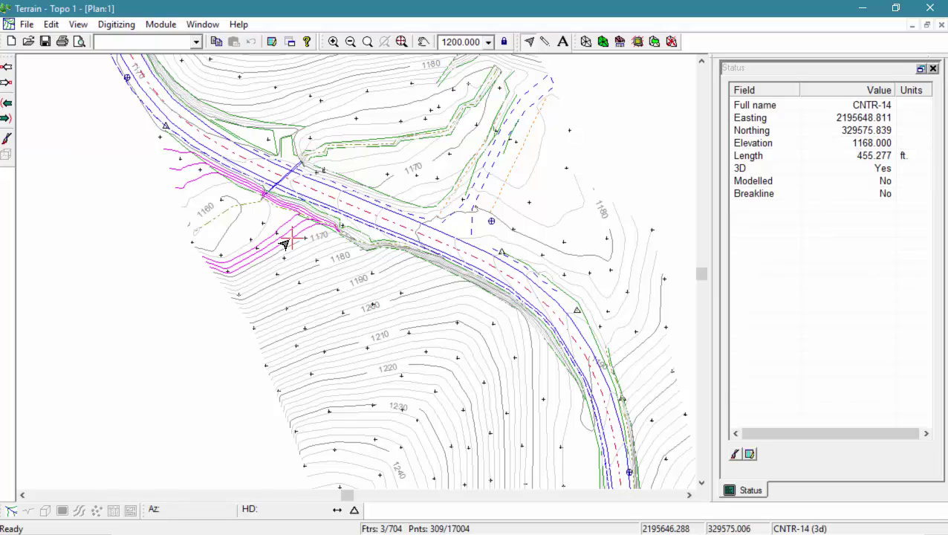
pyautogui.click(296, 245)
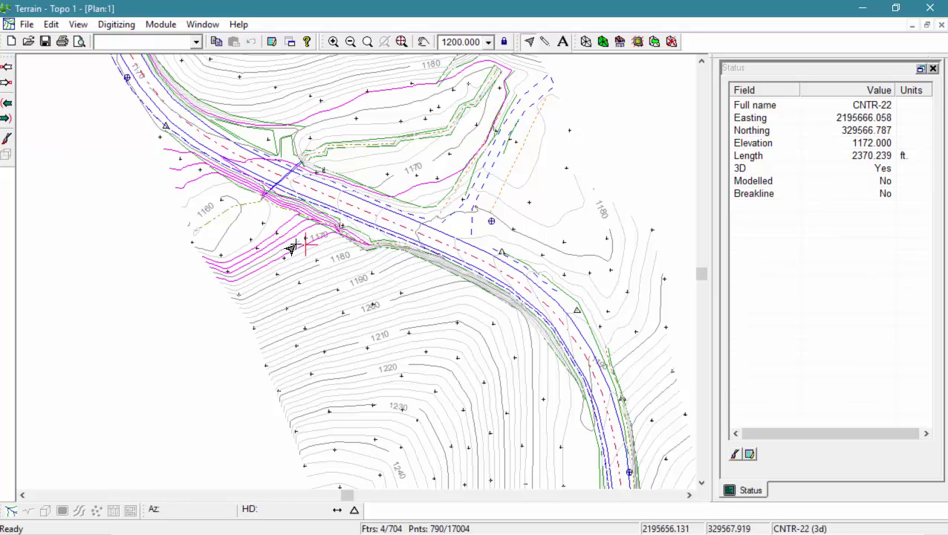
pyautogui.click(287, 249)
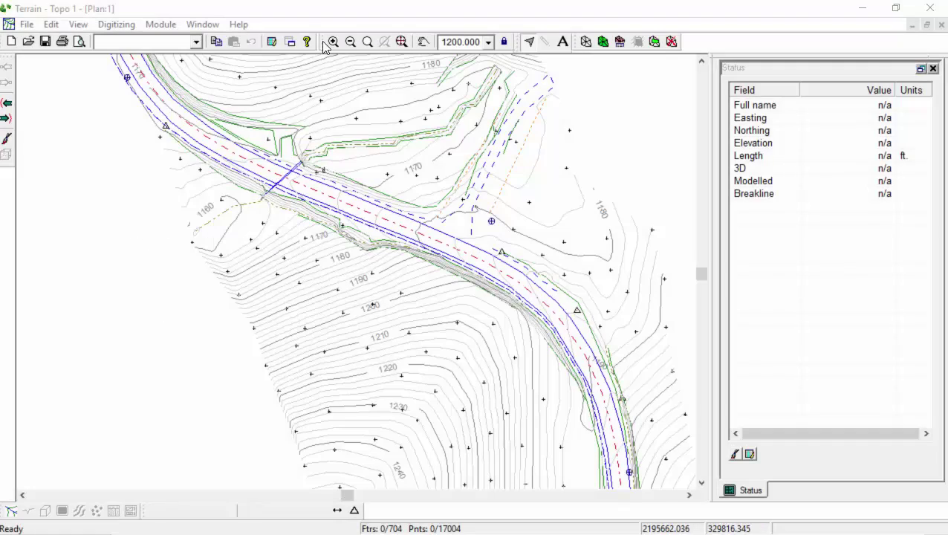
# Detach the zoom tools into a floating panel and move it up and right
pyautogui.click(265, 186)
pyautogui.moveTo(266, 186); pyautogui.dragTo(305, 250)
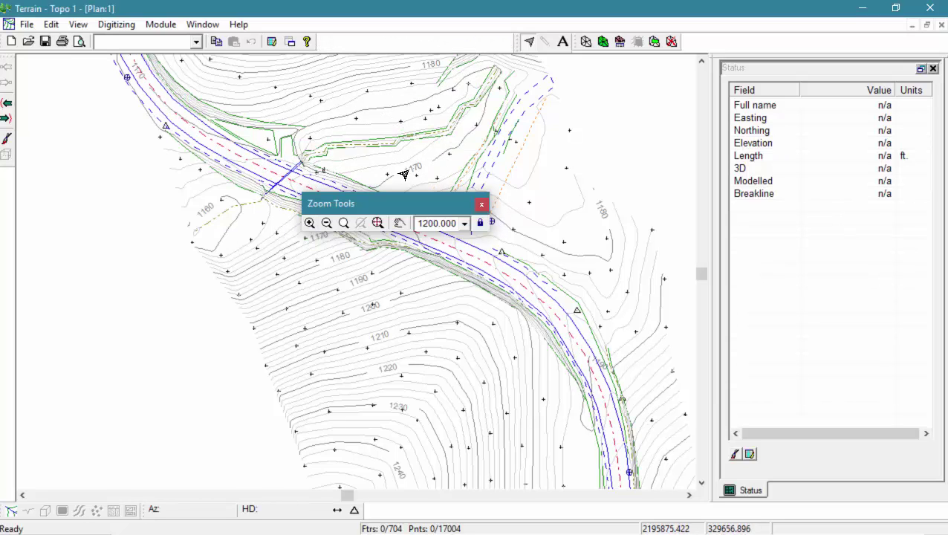
pyautogui.moveTo(380, 199); pyautogui.dragTo(543, 127)
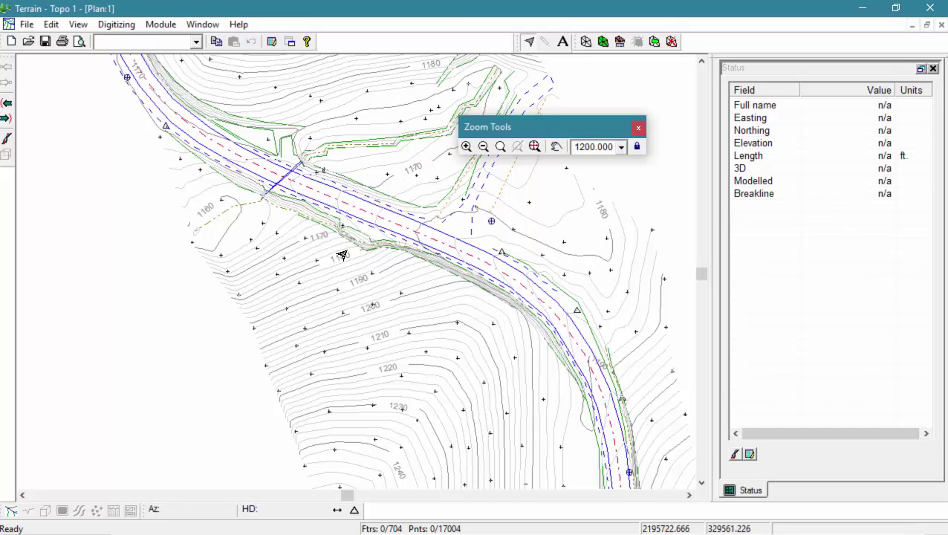
# Wheel-zoom the plan to scale 1090.909 and pan to re-centre on the road crossing
pyautogui.scroll(1, 341, 248)
pyautogui.scroll(1, 341, 247)
pyautogui.scroll(-1, 338, 247)
pyautogui.moveTo(339, 248); pyautogui.dragTo(339, 275)
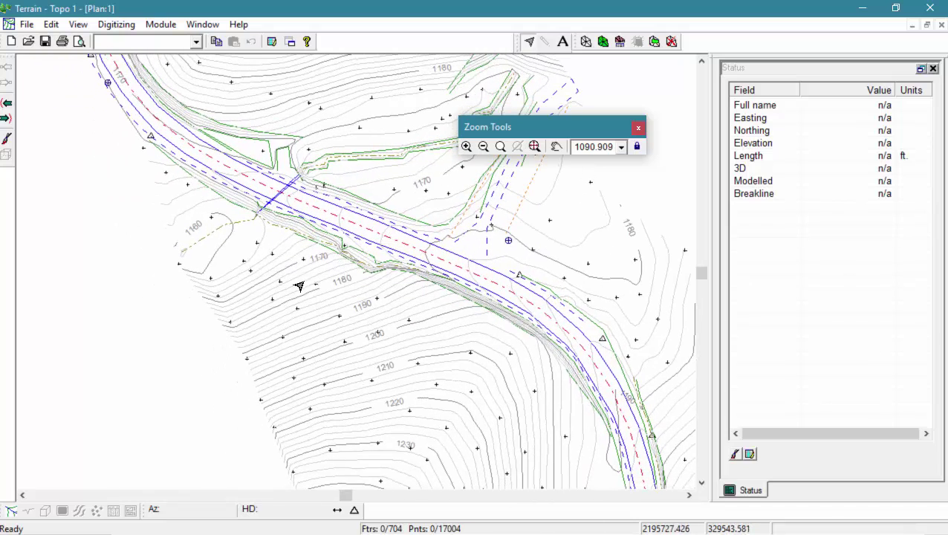
# Pick centreline CLP-0 and wheel-zoom the plan in and back out
pyautogui.click(414, 255)
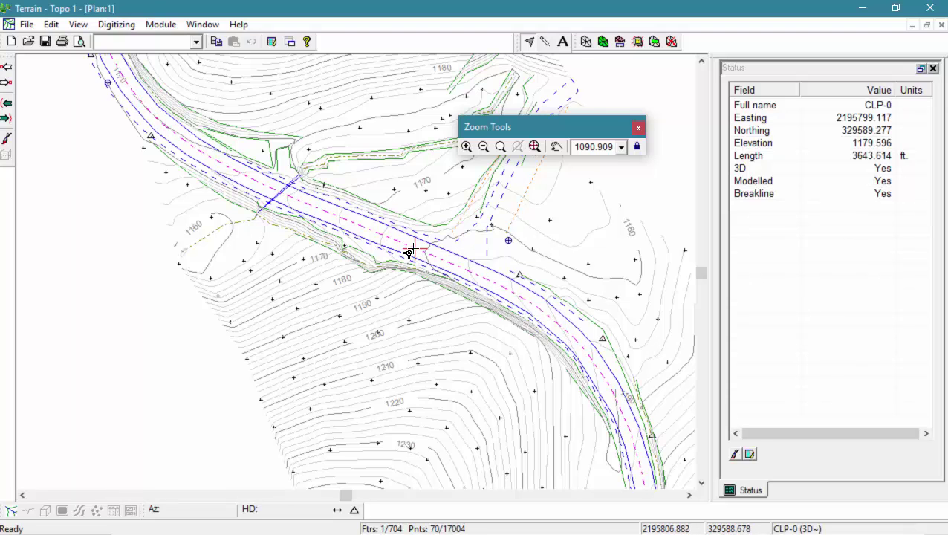
pyautogui.scroll(1, 409, 254)
pyautogui.scroll(18, 409, 253)
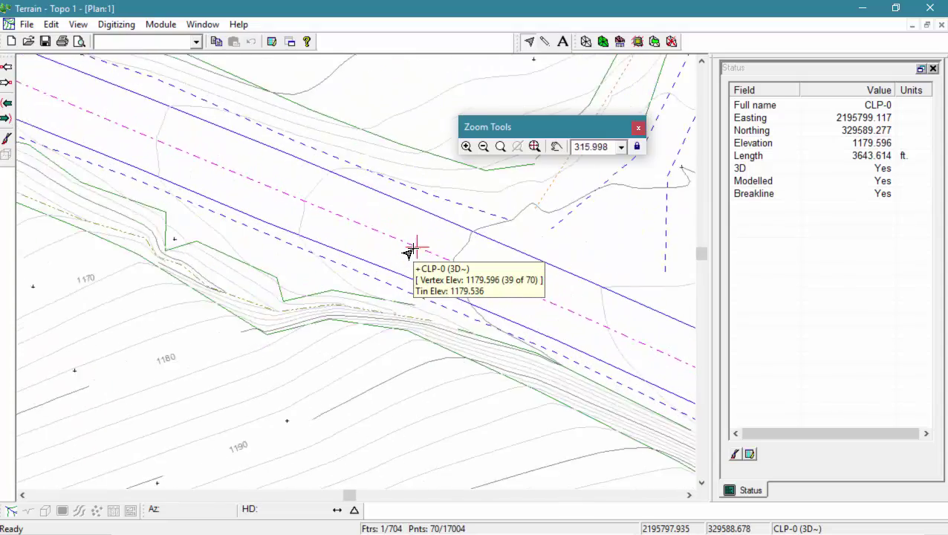
pyautogui.scroll(3, 409, 253)
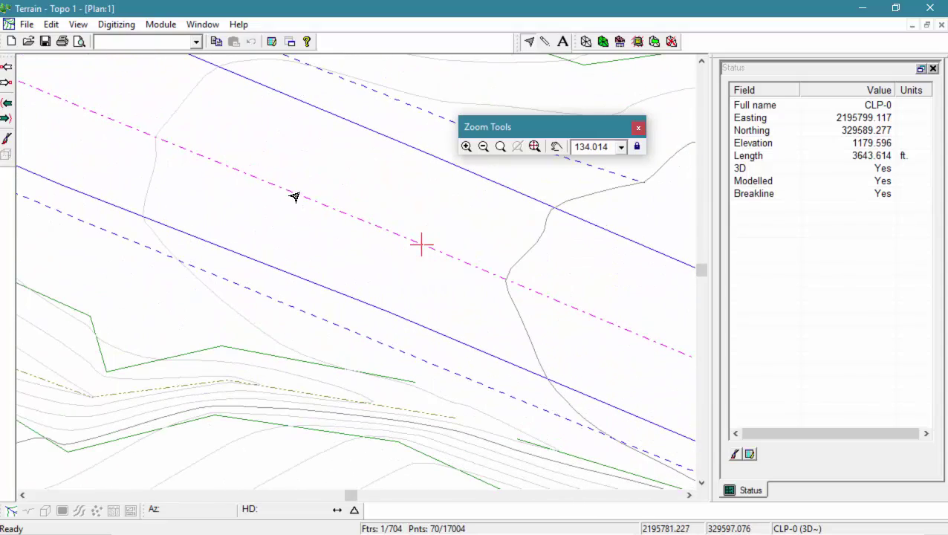
pyautogui.scroll(-10, 287, 201)
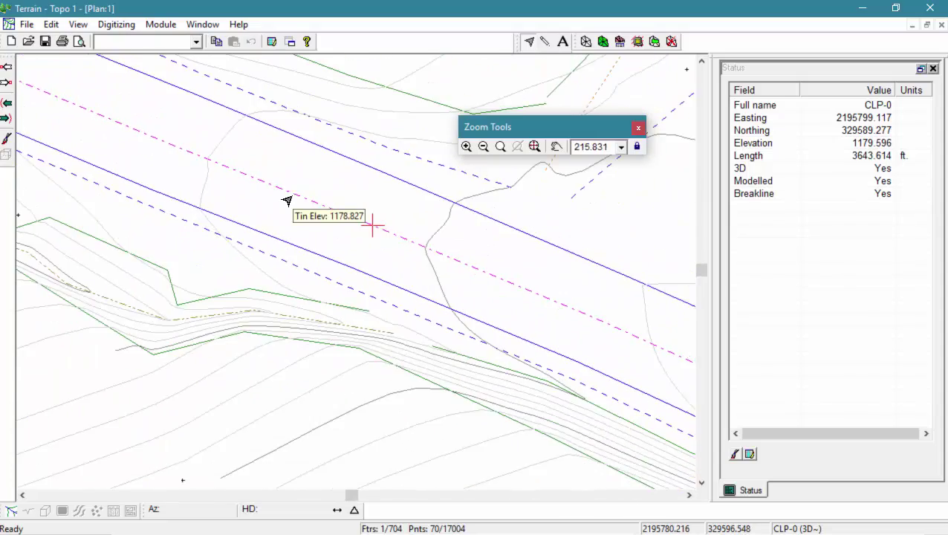
pyautogui.scroll(-6, 287, 201)
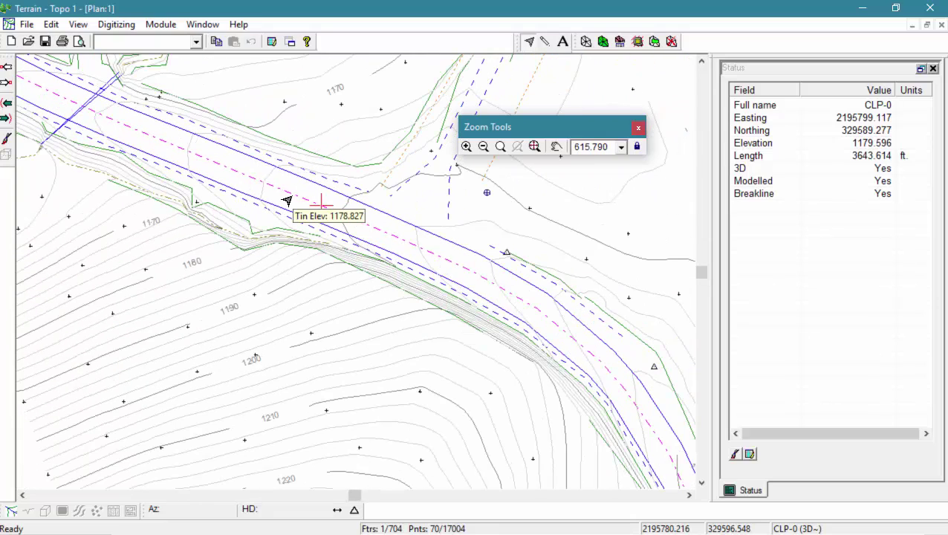
# Zoom in twice to scale 153.947, then out three steps to scale 1231.579
pyautogui.click(467, 147)
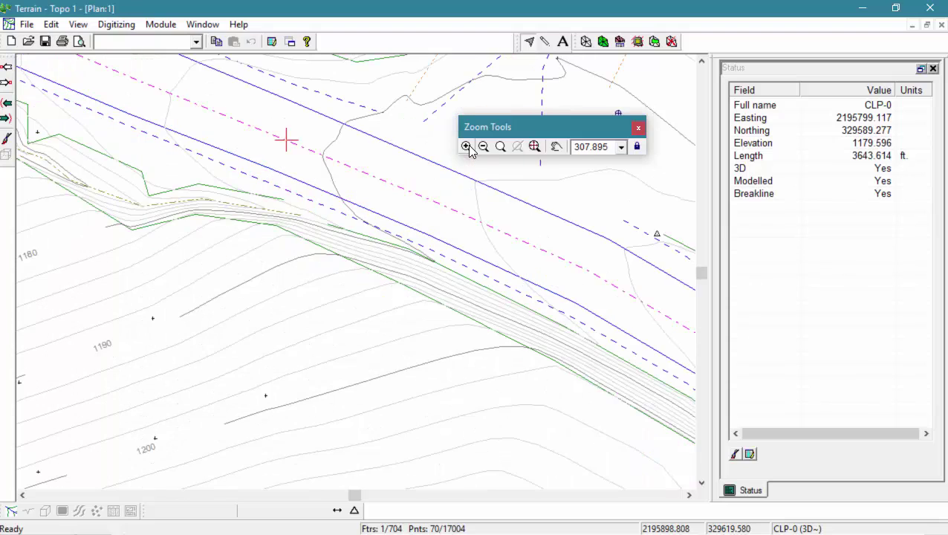
pyautogui.click(467, 148)
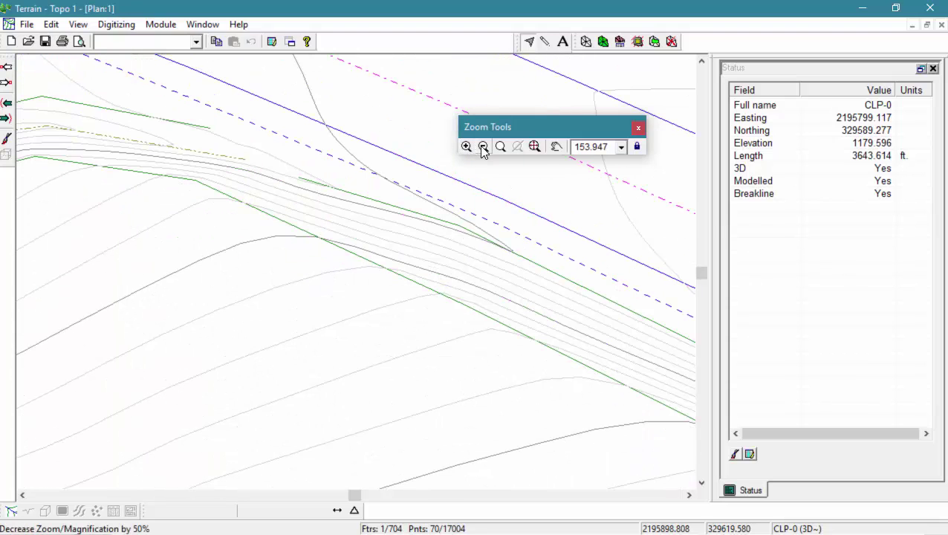
pyautogui.click(483, 147)
pyautogui.click(483, 147)
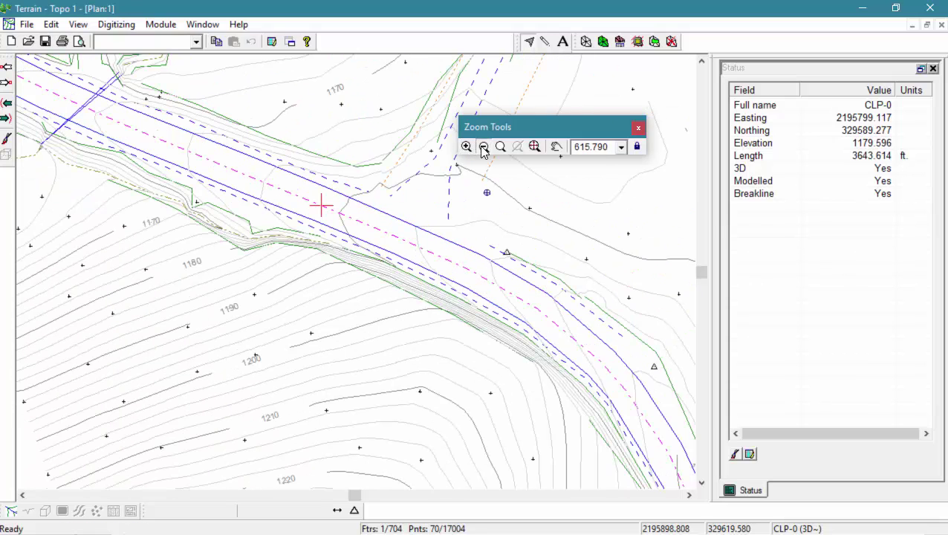
pyautogui.click(483, 147)
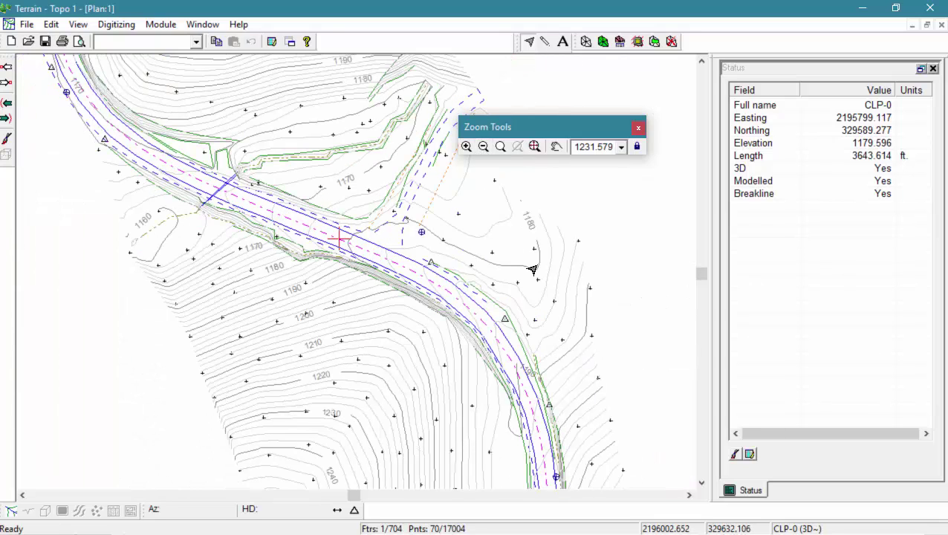
# Set the plan scale to exactly 1200 in the Zoom Tools scale box
pyautogui.doubleClick(608, 147)
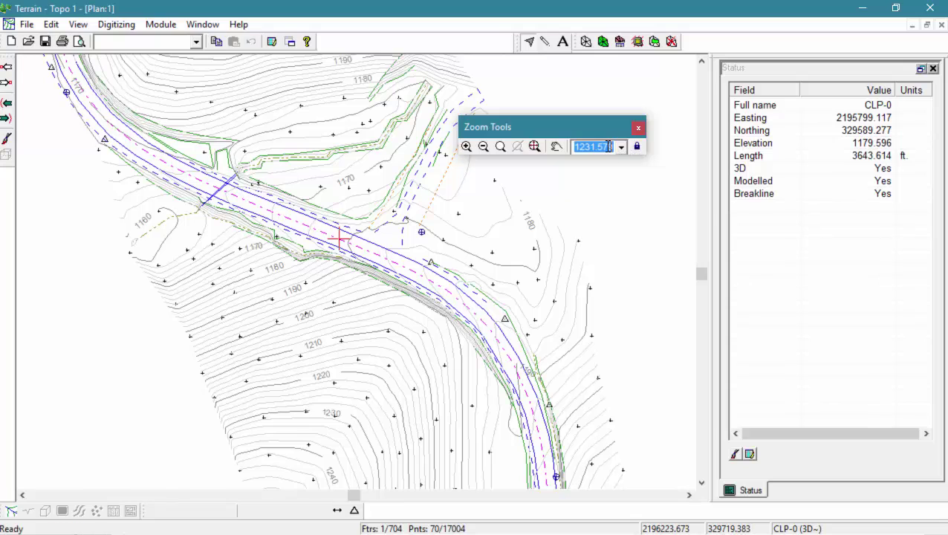
pyautogui.write('1200')
pyautogui.press('Return')
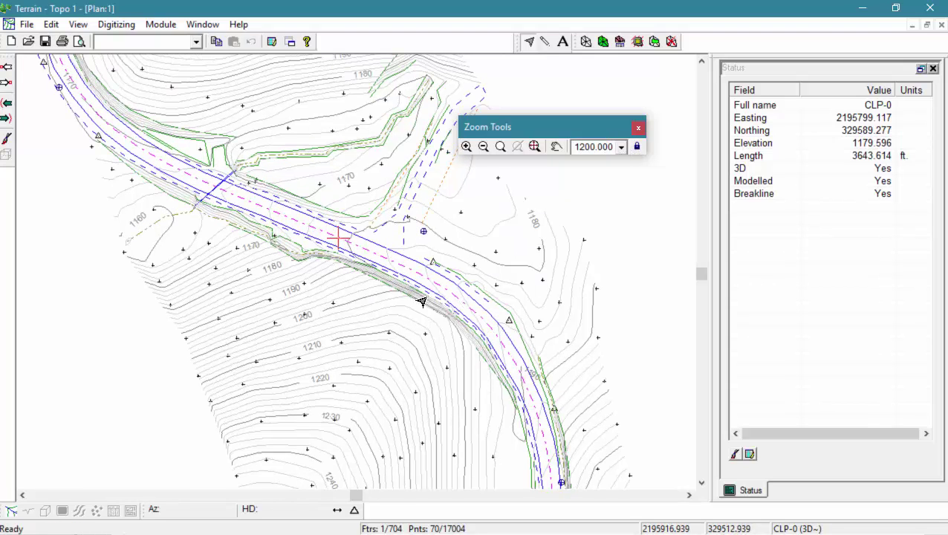
# Zoom in to scale 279.904 and pan over the slopes below the road
pyautogui.scroll(4, 421, 301)
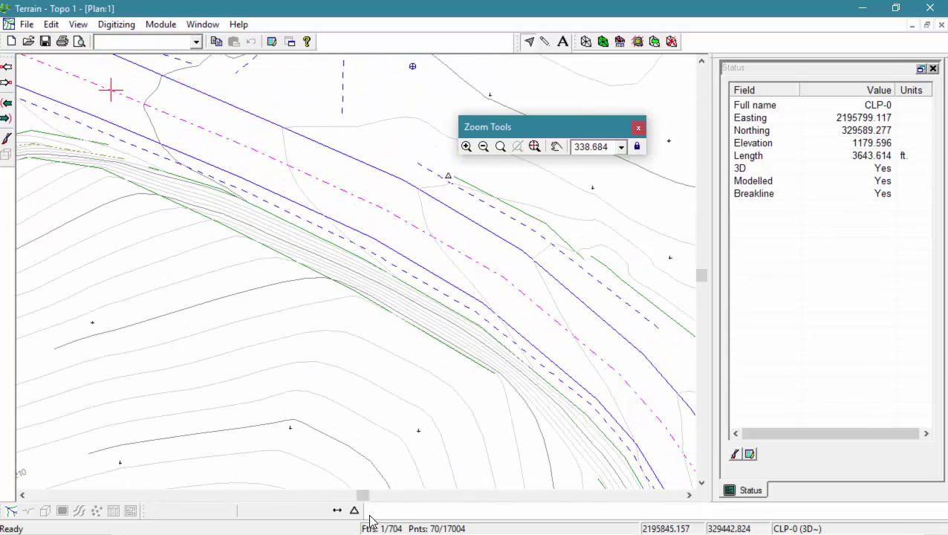
pyautogui.scroll(1, 236, 282)
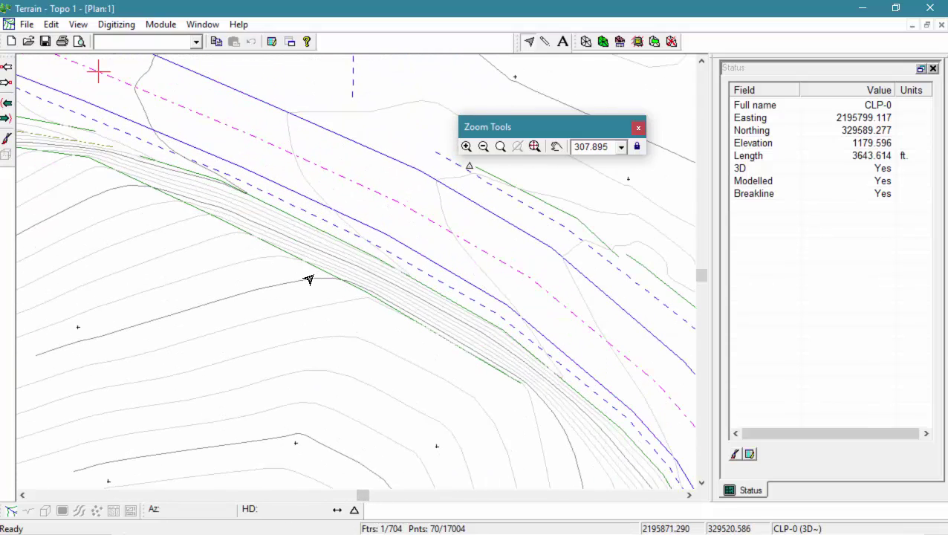
pyautogui.scroll(1, 312, 278)
pyautogui.moveTo(322, 275); pyautogui.dragTo(569, 272, button='middle')
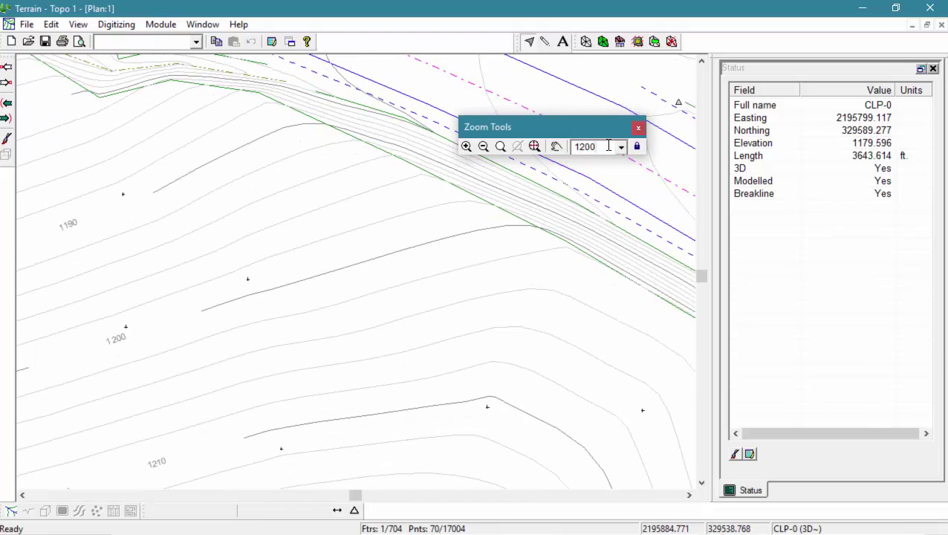
# Reapply scale 1200, zoom in on the 1190–1230 contours and out, then pan back to the road corridor
pyautogui.press('Return')
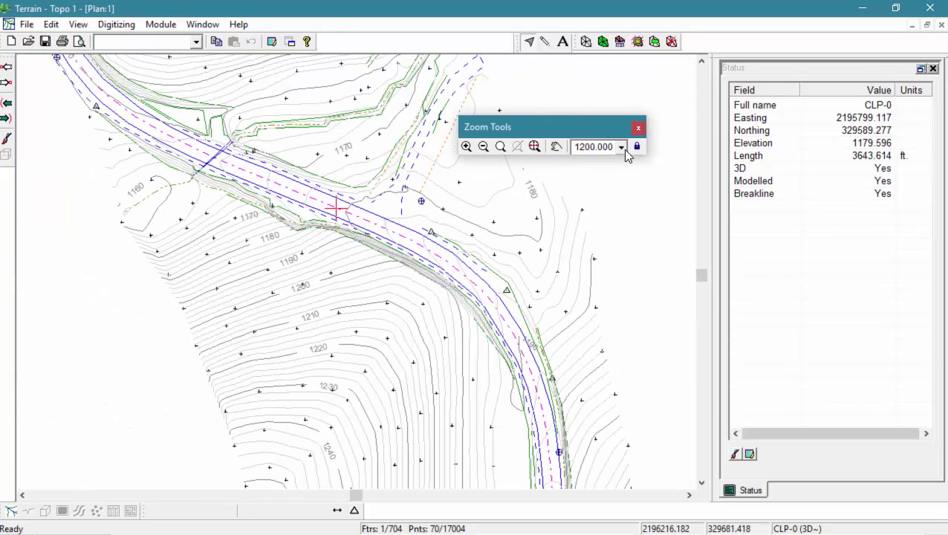
pyautogui.moveTo(208, 381); pyautogui.dragTo(246, 363, button='middle')
pyautogui.scroll(2, 245, 364)
pyautogui.scroll(1, 341, 264)
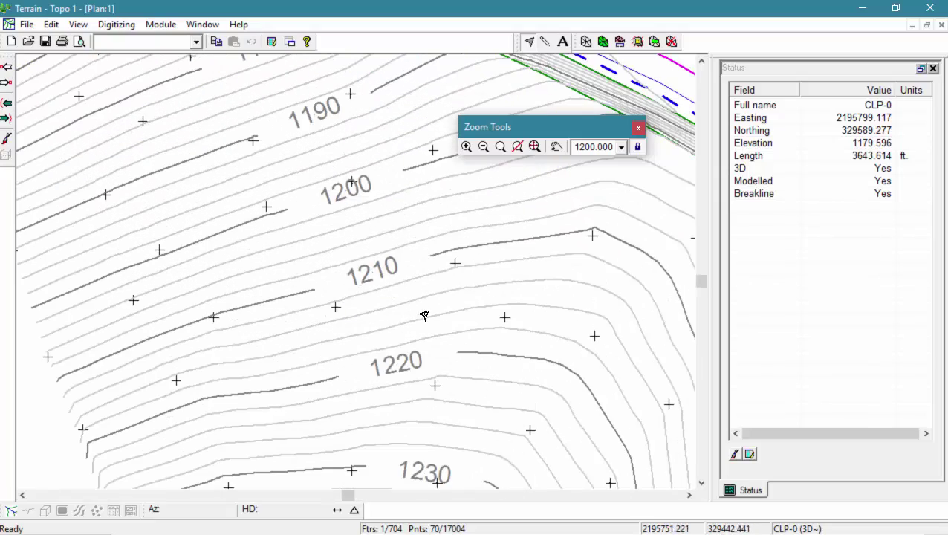
pyautogui.scroll(2, 485, 289)
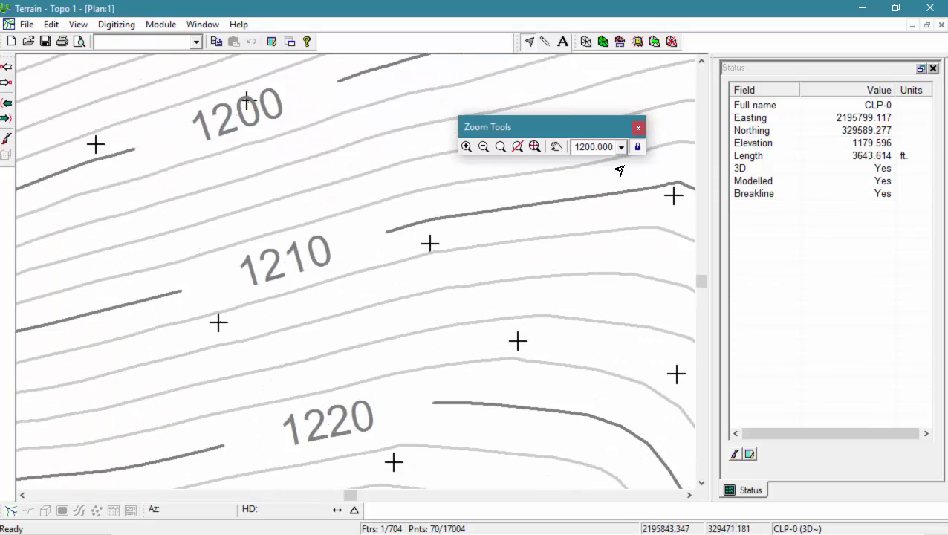
pyautogui.scroll(-1, 505, 235)
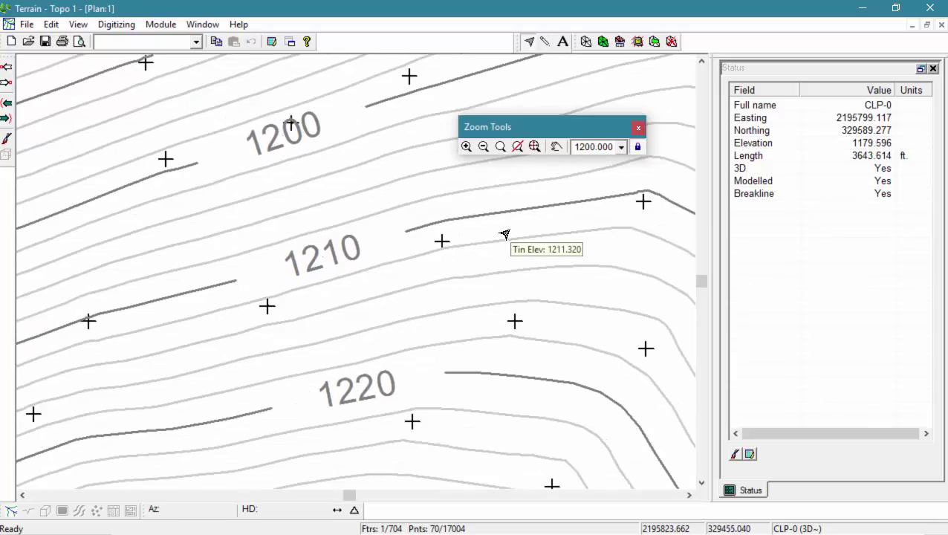
pyautogui.scroll(-3, 505, 235)
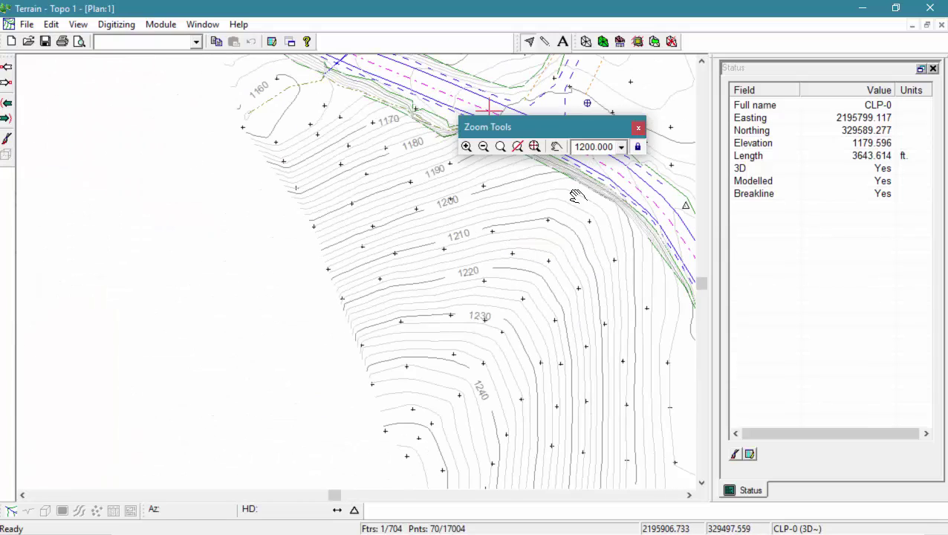
pyautogui.moveTo(559, 215); pyautogui.dragTo(465, 350)
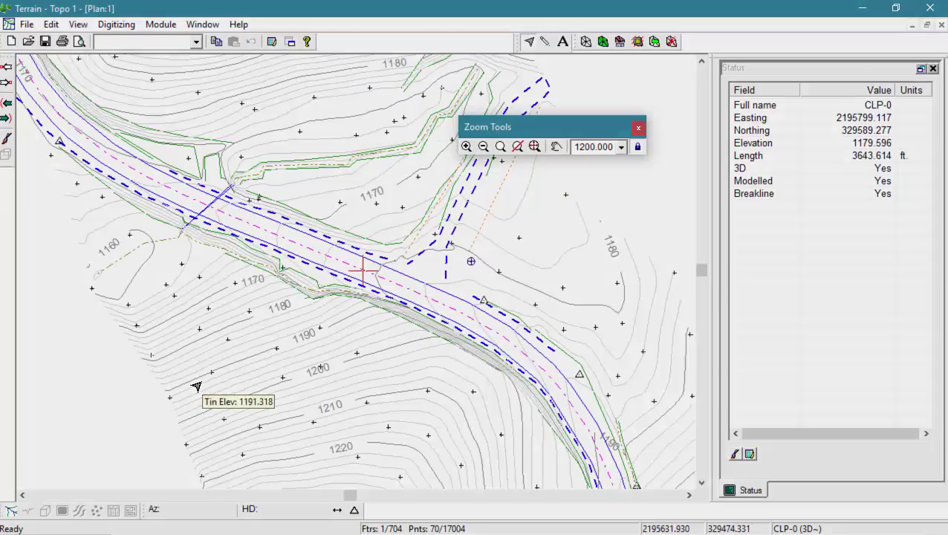